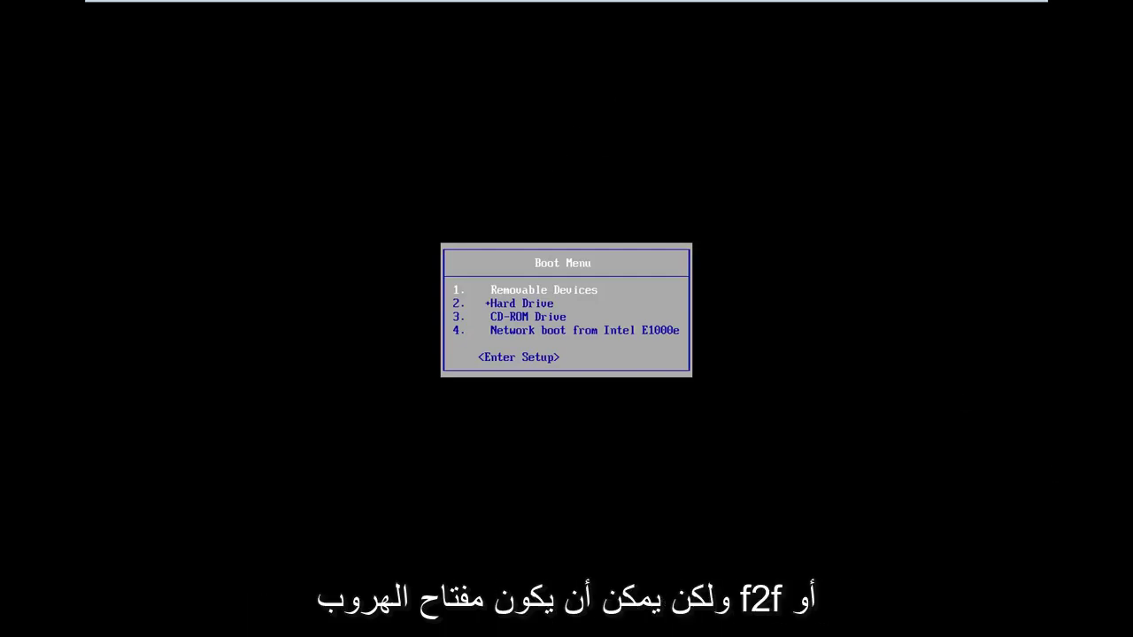
Step: Boot from the CD-ROM Drive in the BIOS Boot Menu
key(Down)
key(Down)
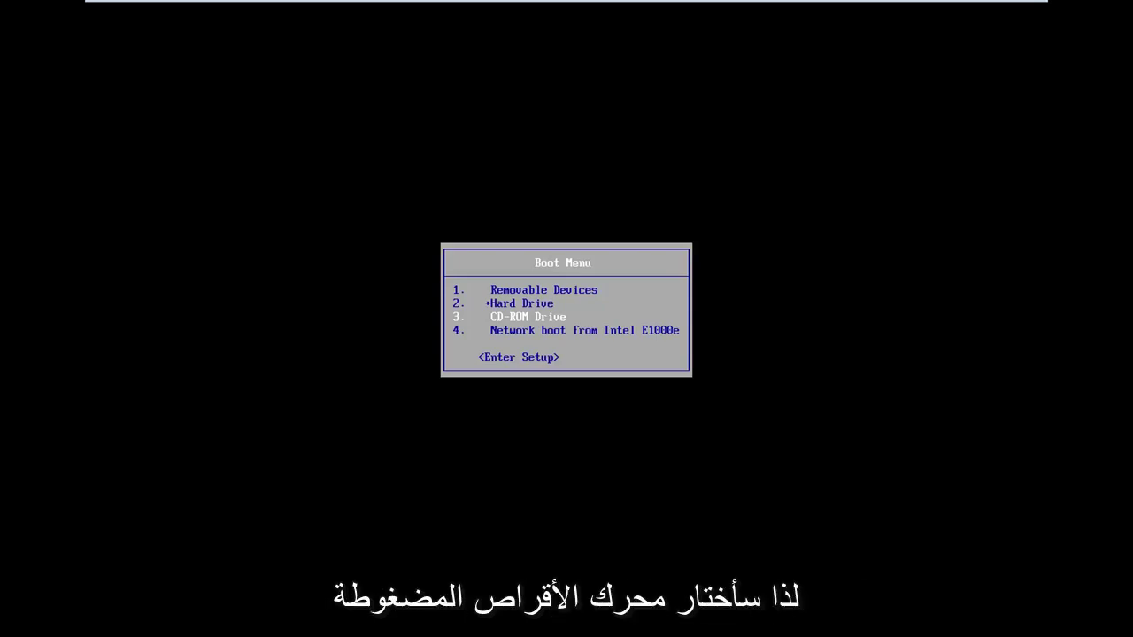
key(Return)
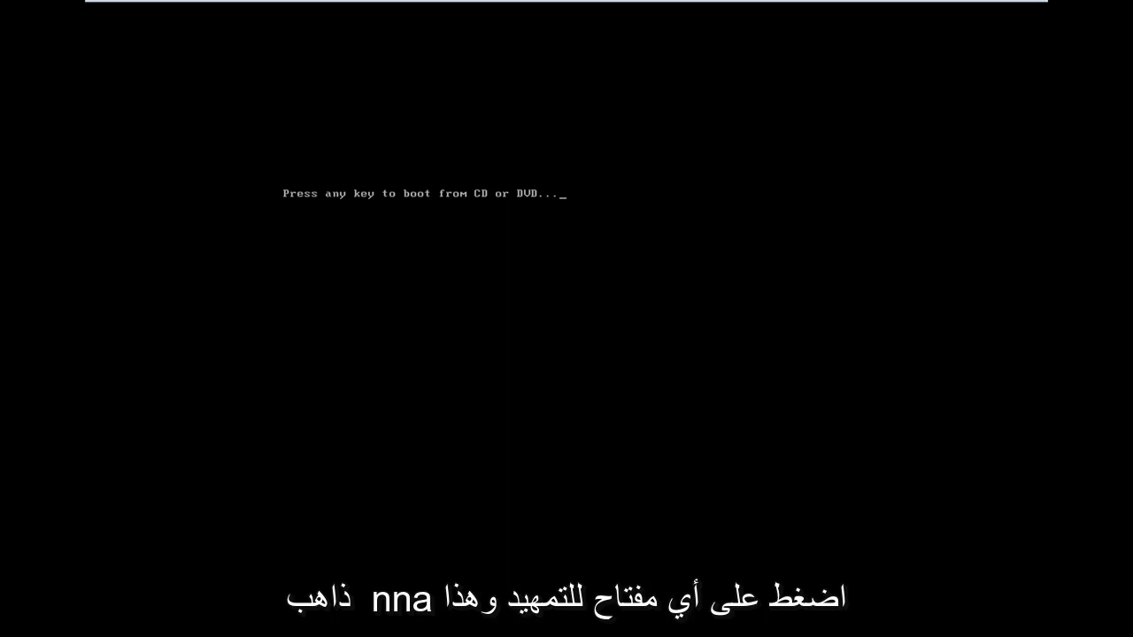
Step: Boot the install disc and accept English (United States) with the US keyboard
key(Return)
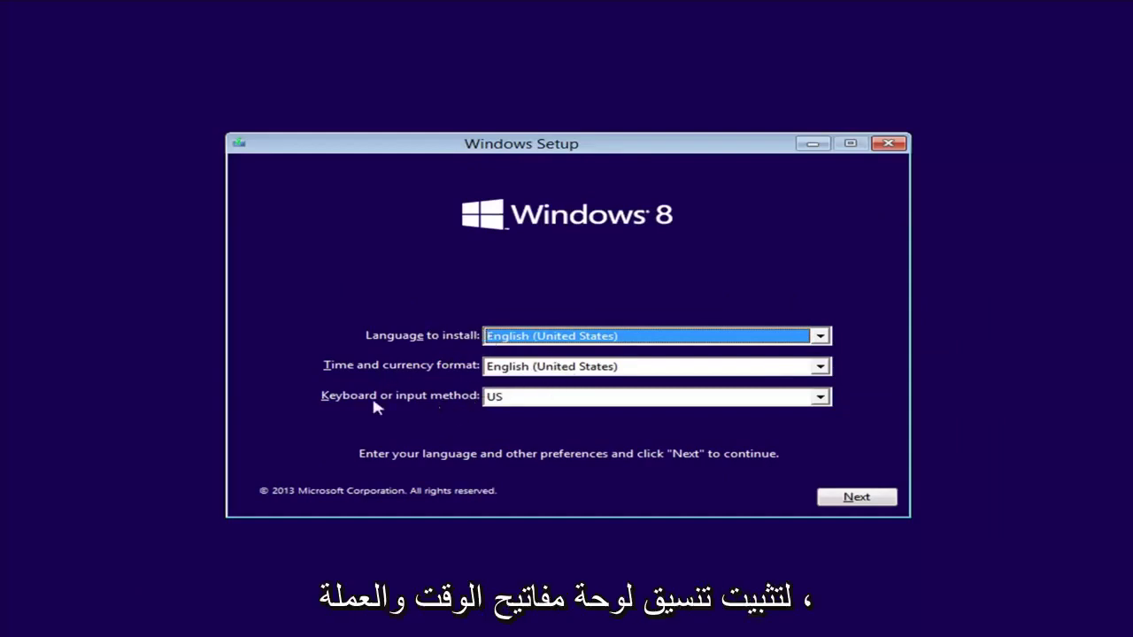
click(871, 501)
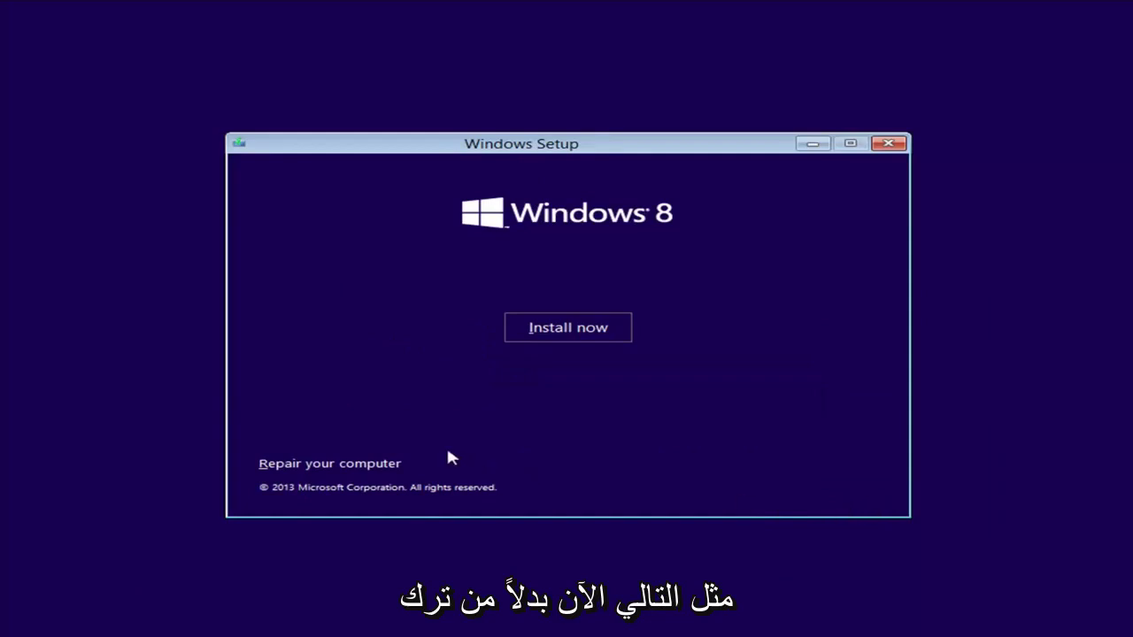
Step: Choose 'Repair your computer' instead of Install now
click(303, 466)
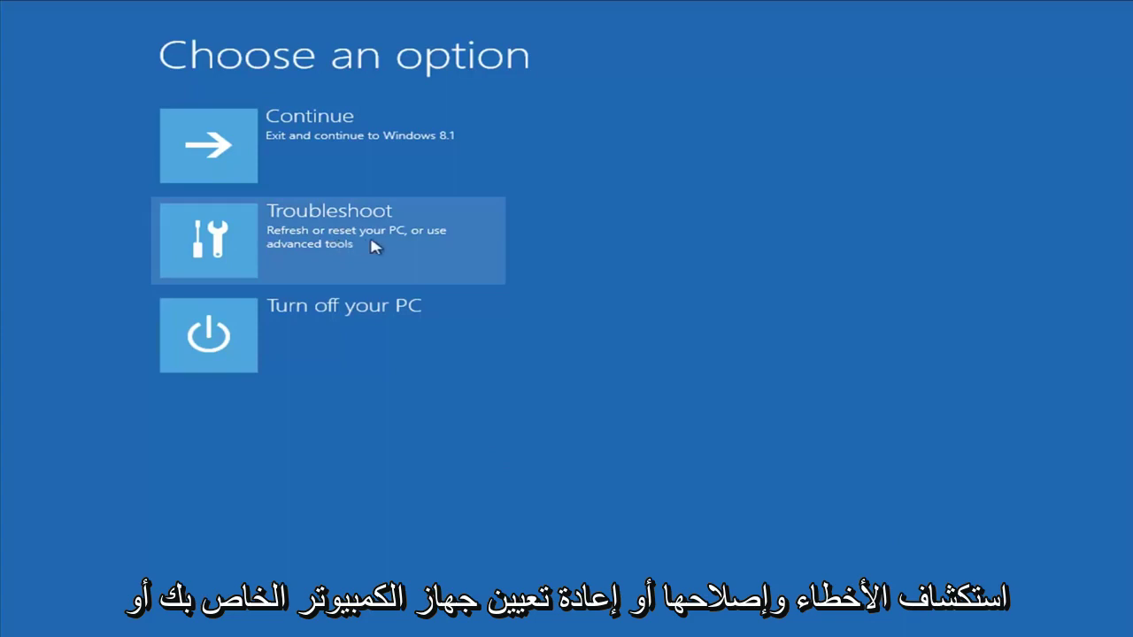
click(374, 251)
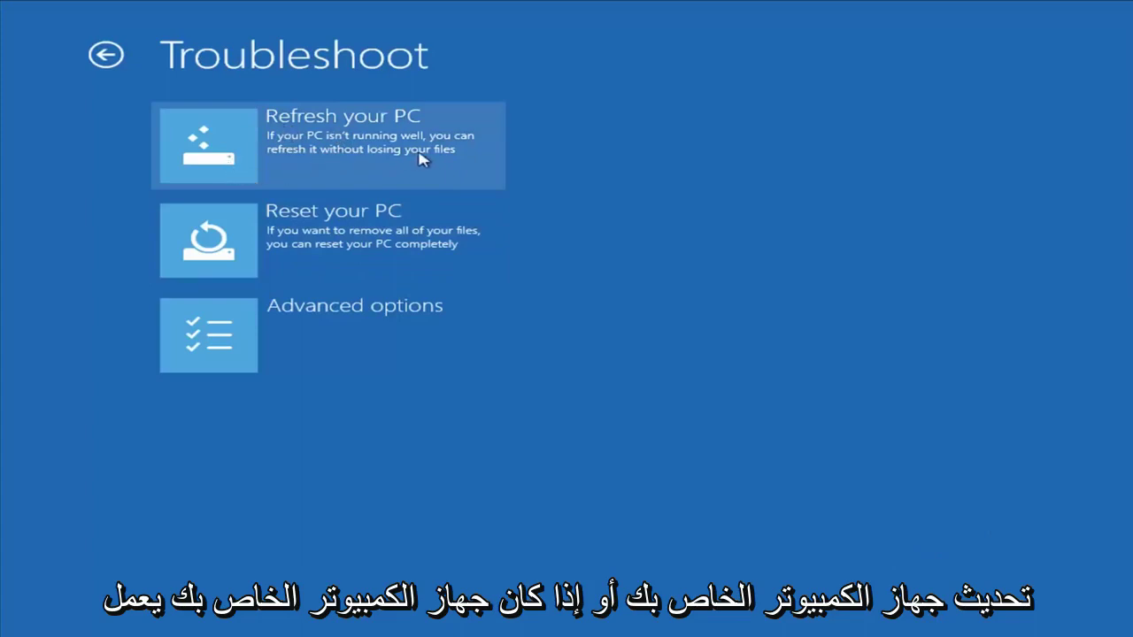
click(351, 165)
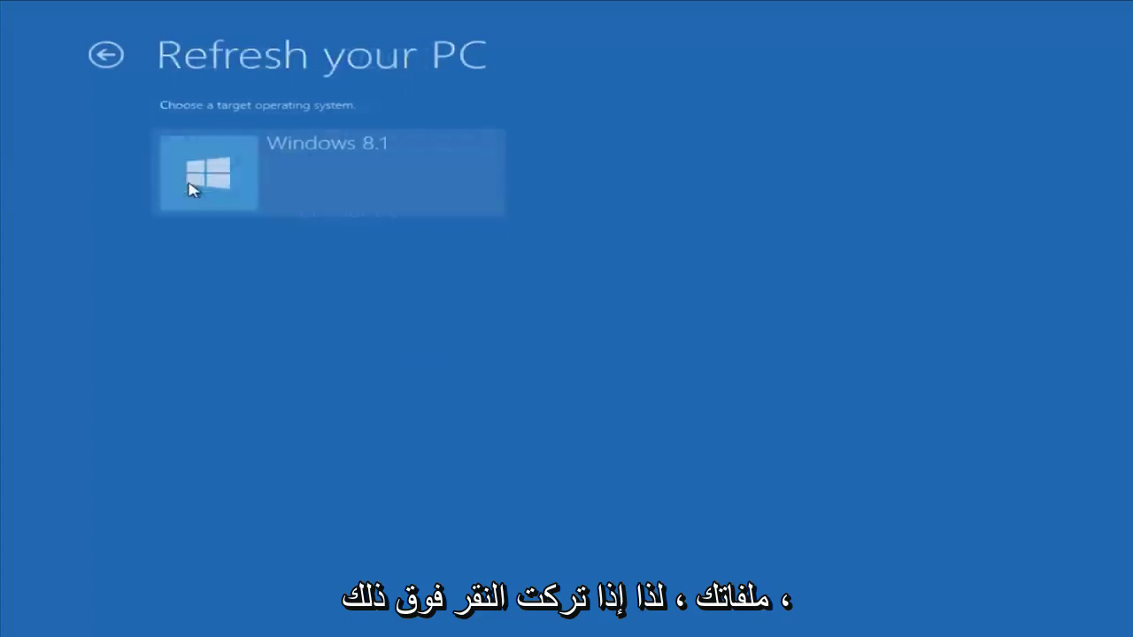
click(232, 209)
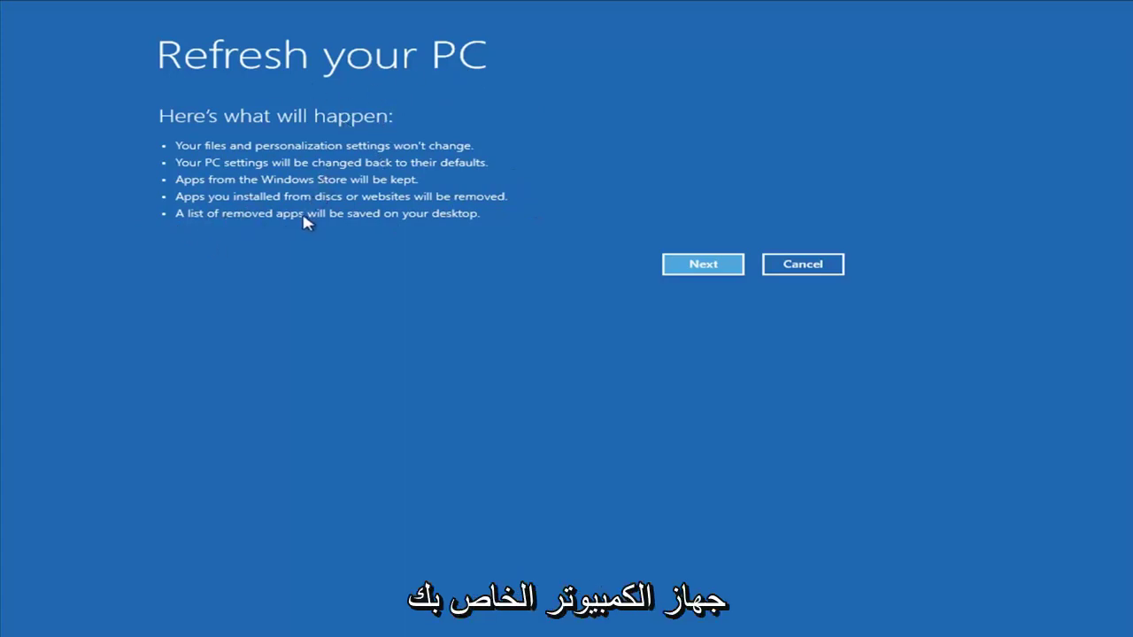
click(802, 268)
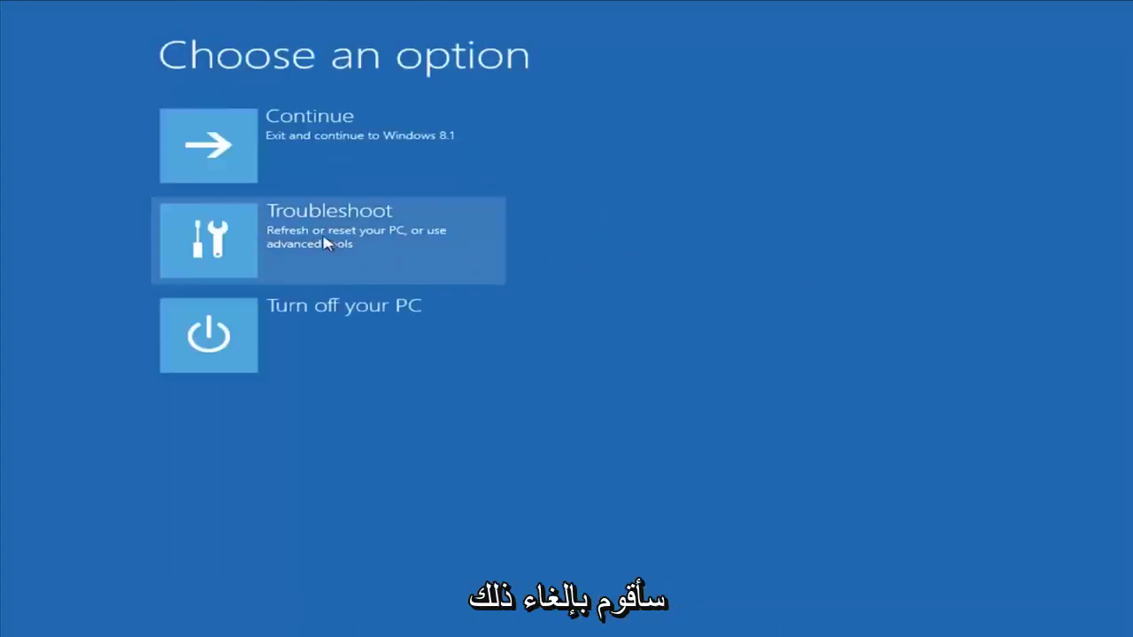
Step: Go to Troubleshoot, then Advanced options, to reach the System Restore tile
click(321, 240)
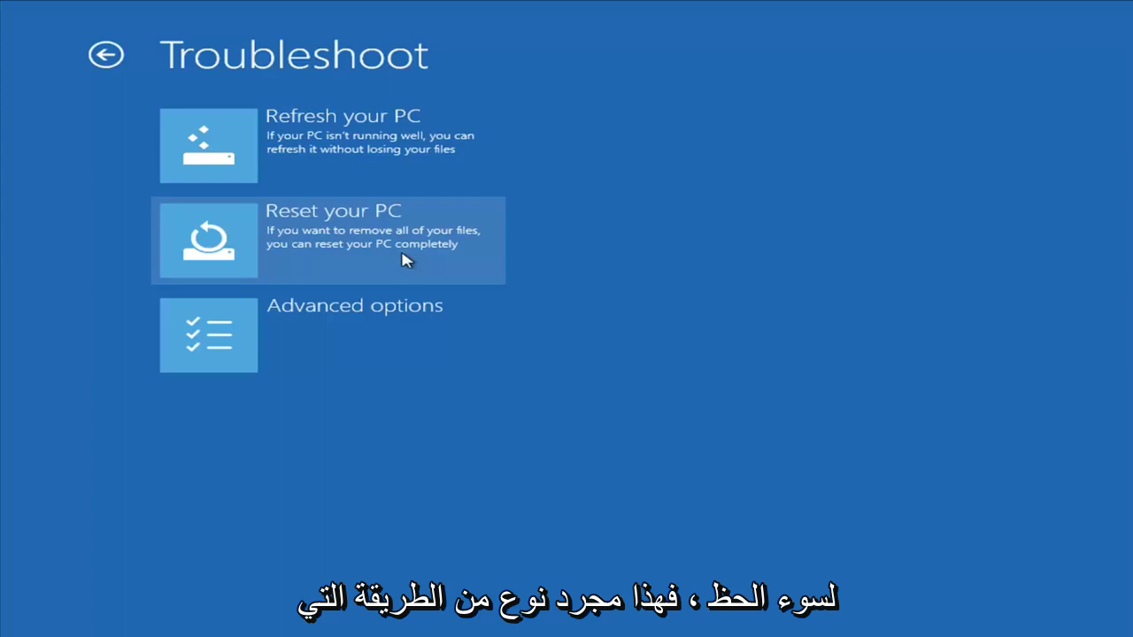
click(296, 344)
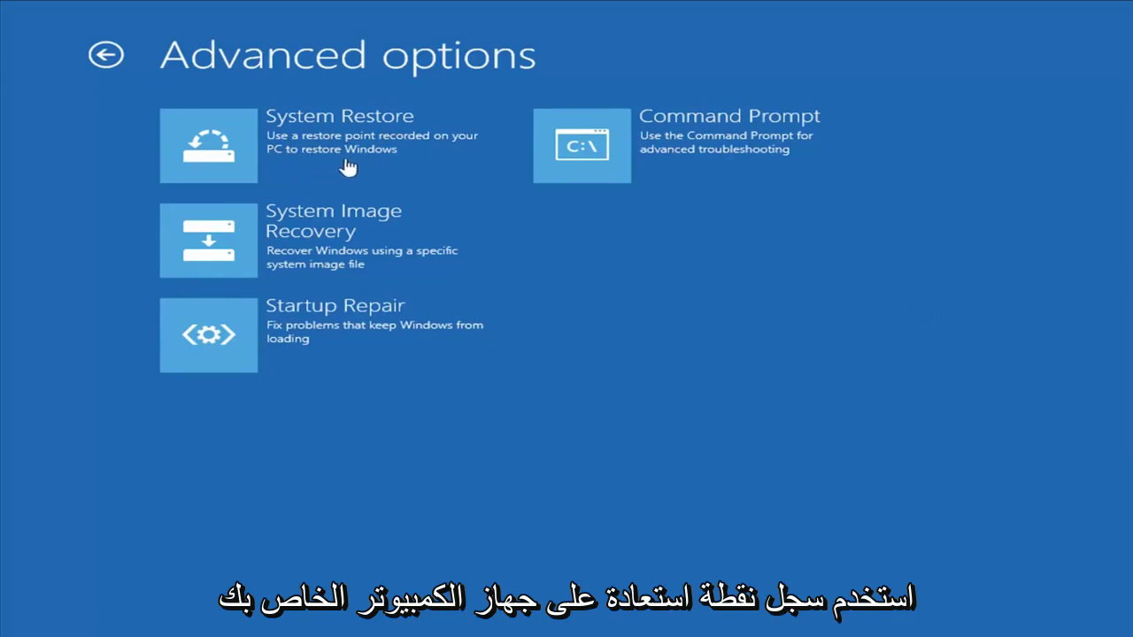
Step: Open System Restore for Windows 8.1, select the Installed VMware Tools restore point, then cancel
click(292, 156)
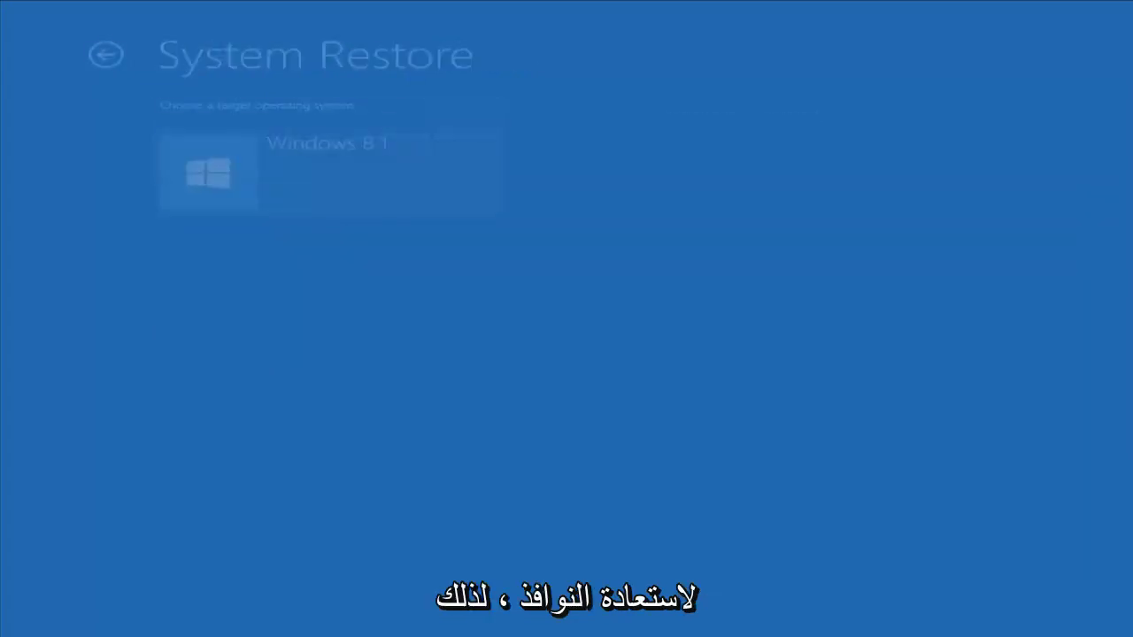
click(263, 182)
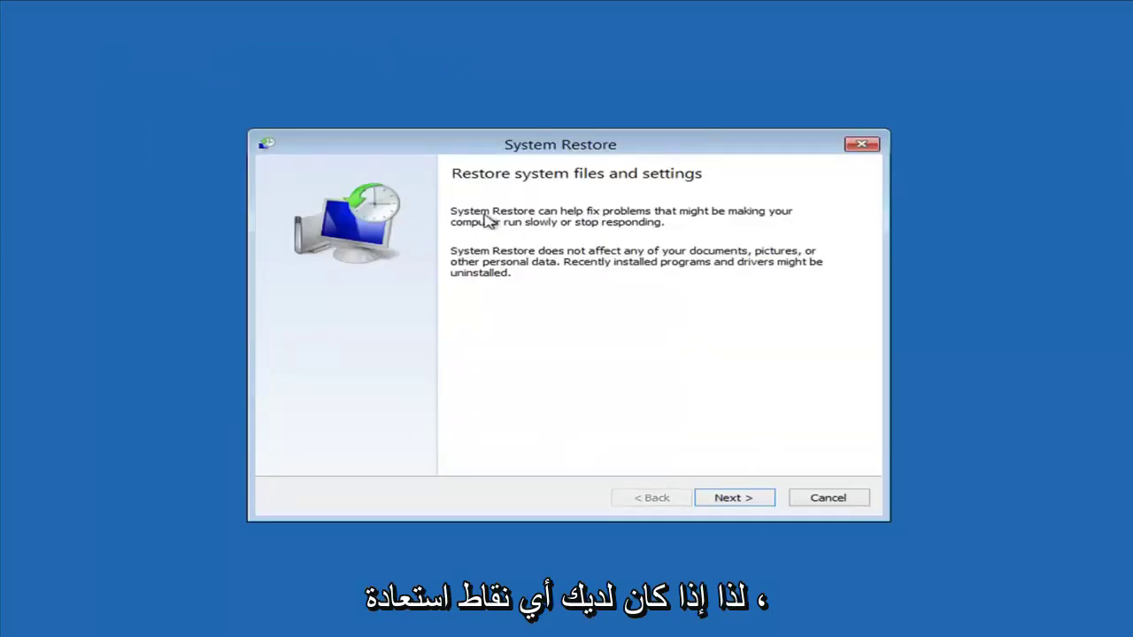
click(735, 501)
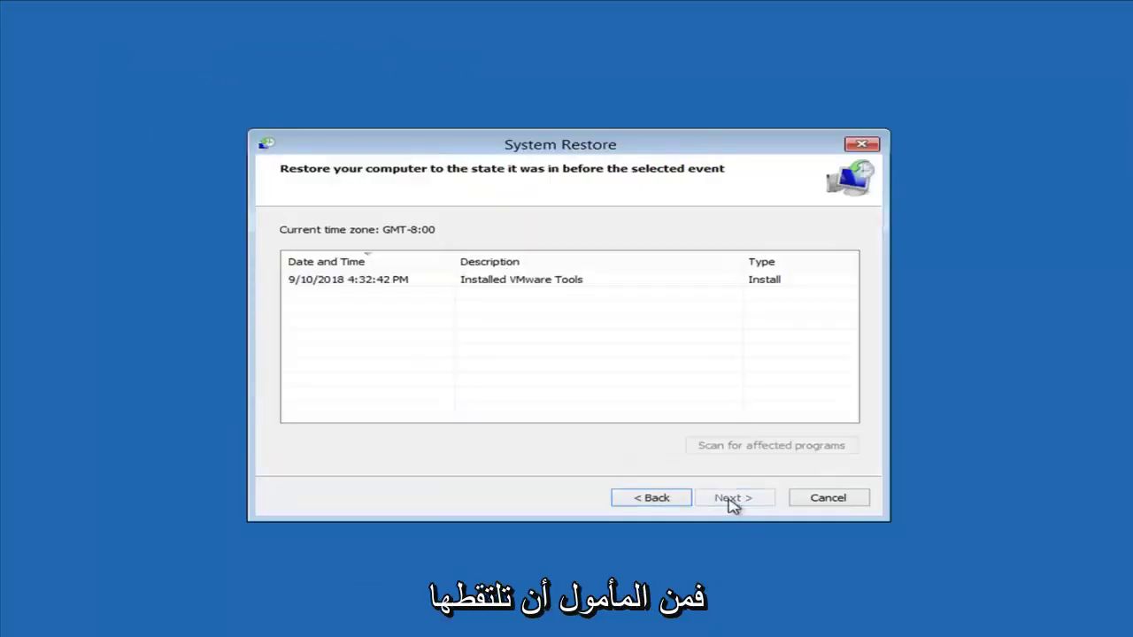
click(318, 282)
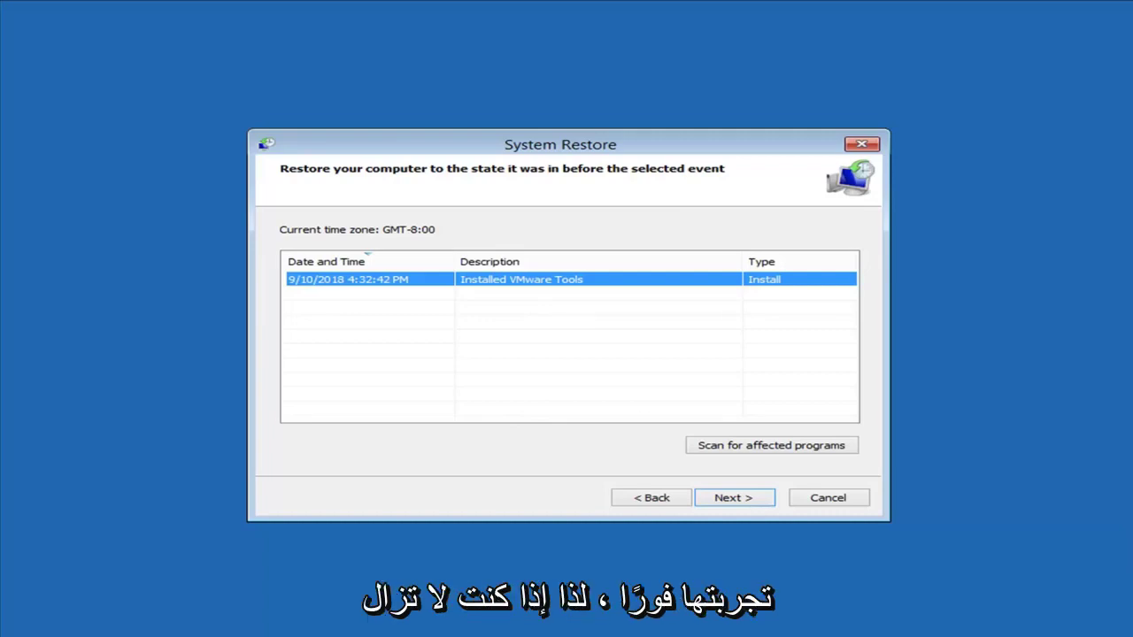
click(850, 501)
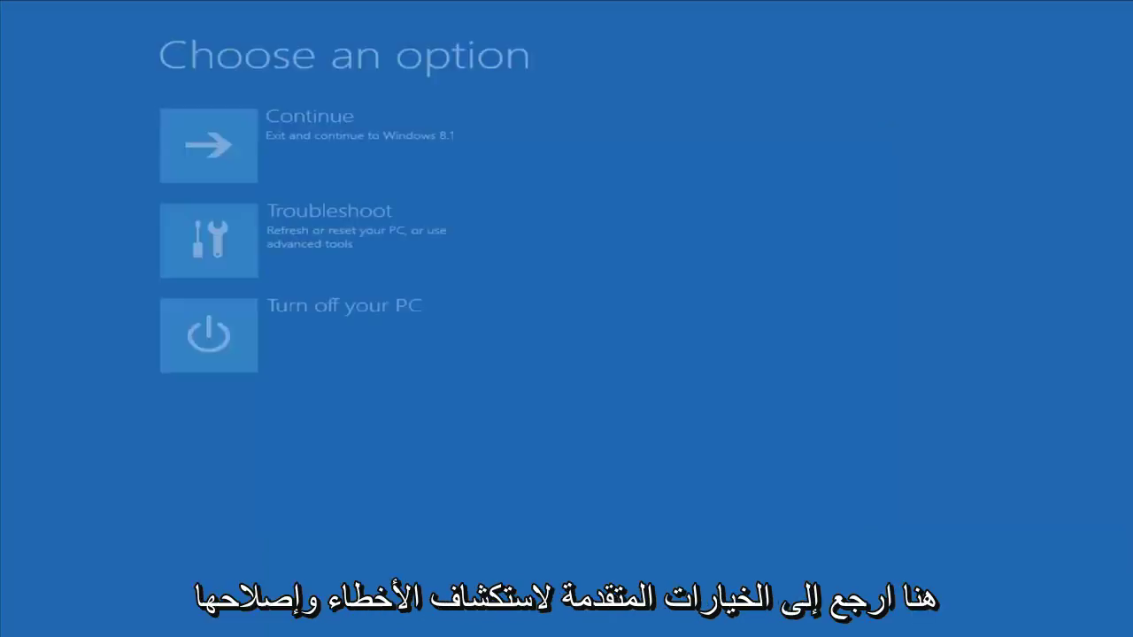
click(321, 215)
click(290, 354)
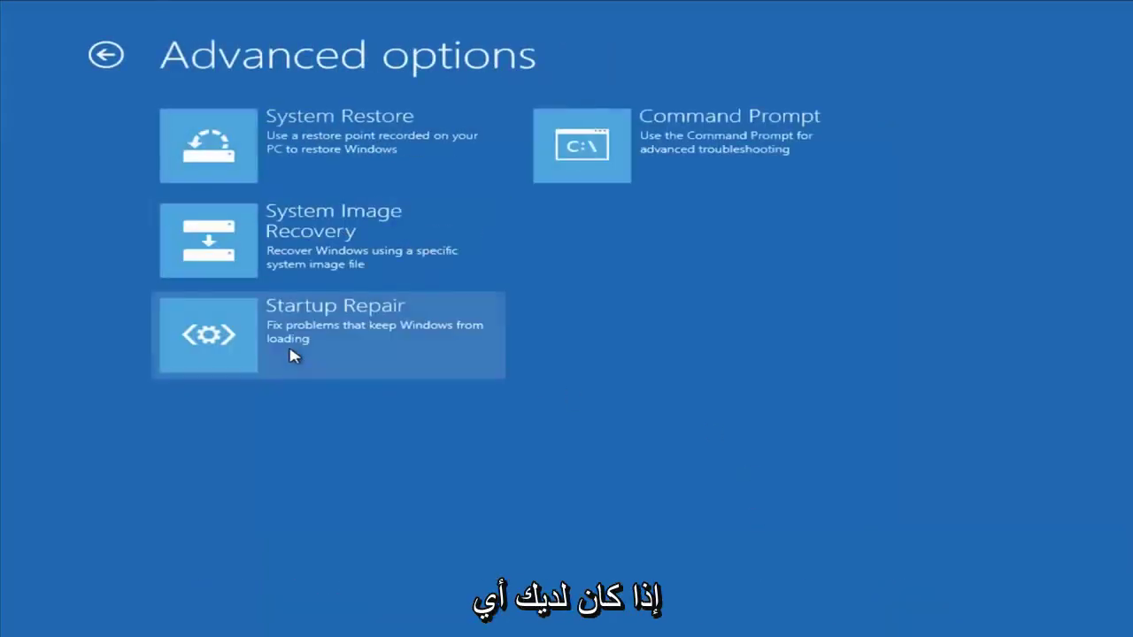
click(362, 247)
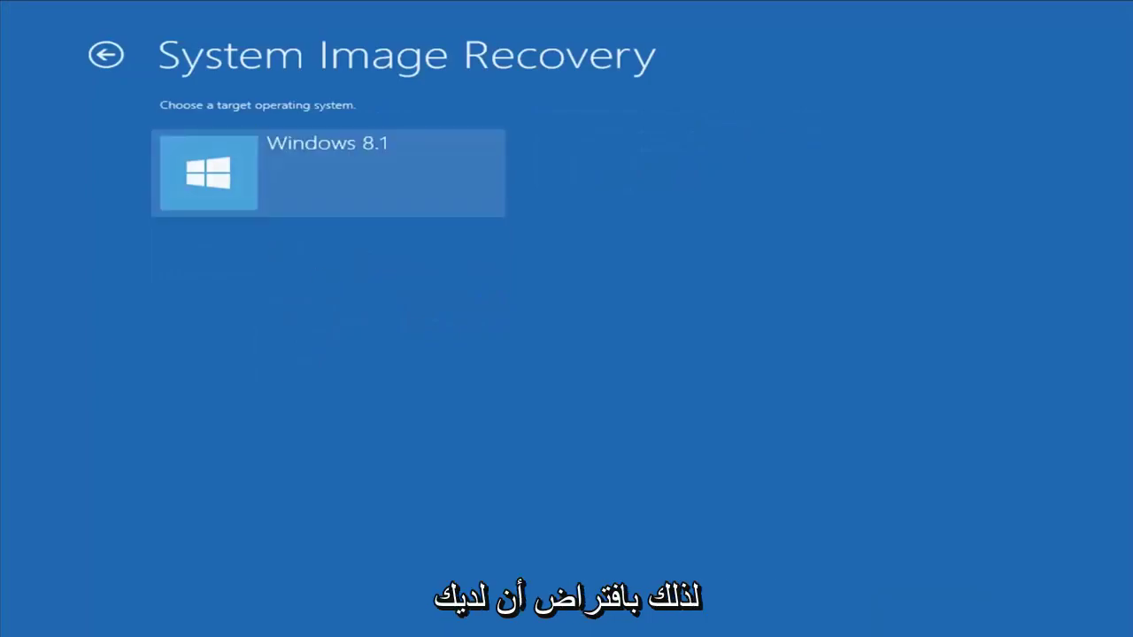
click(291, 208)
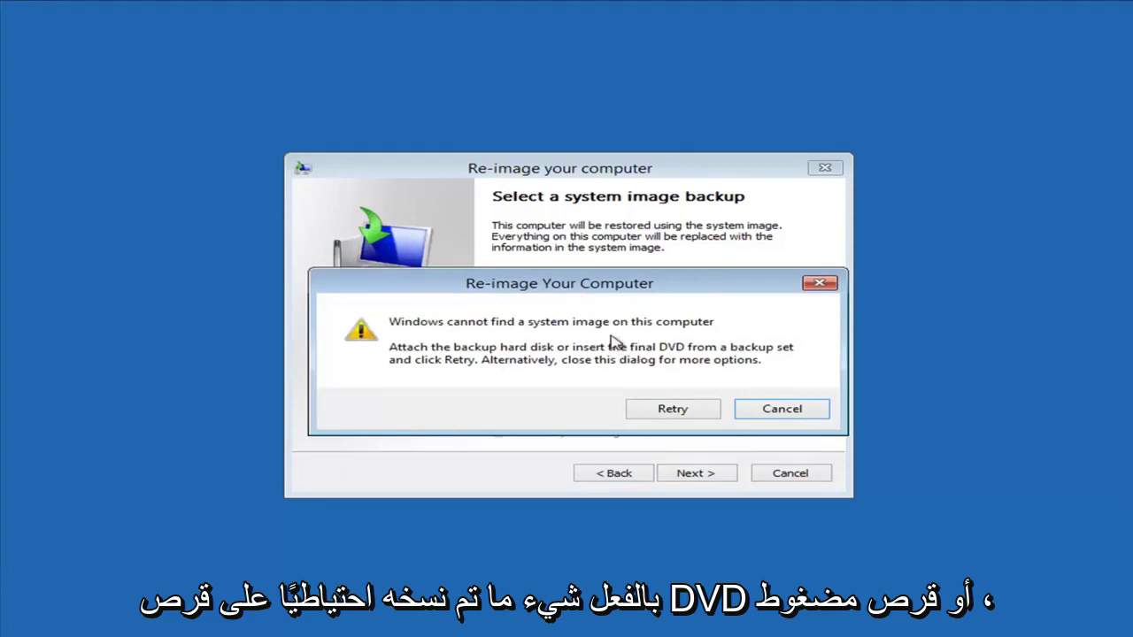
click(782, 409)
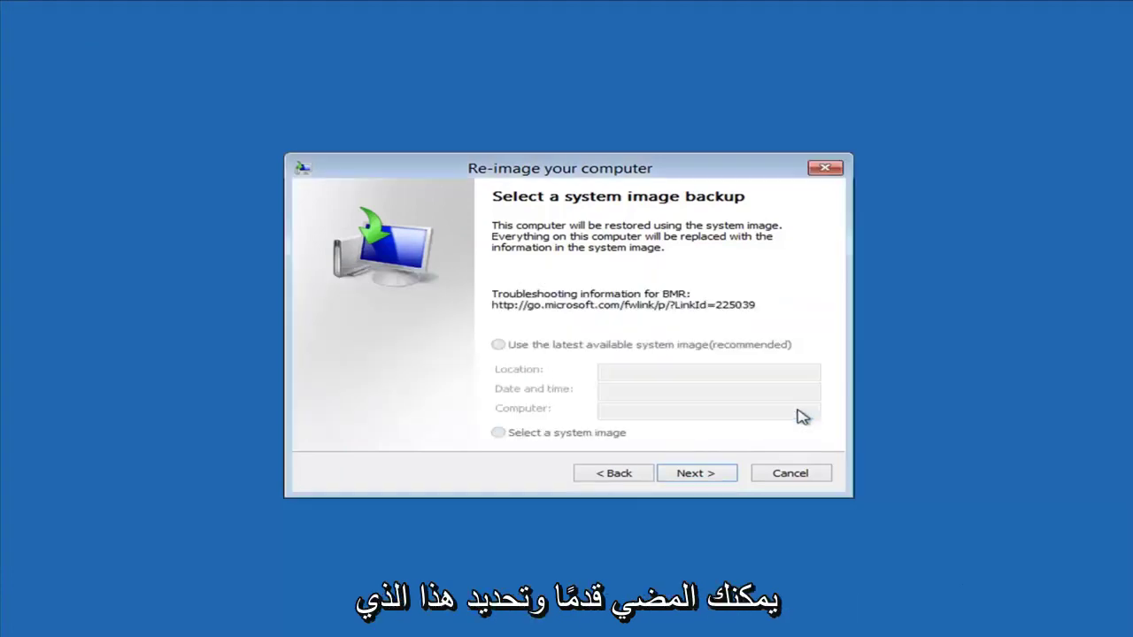
click(790, 473)
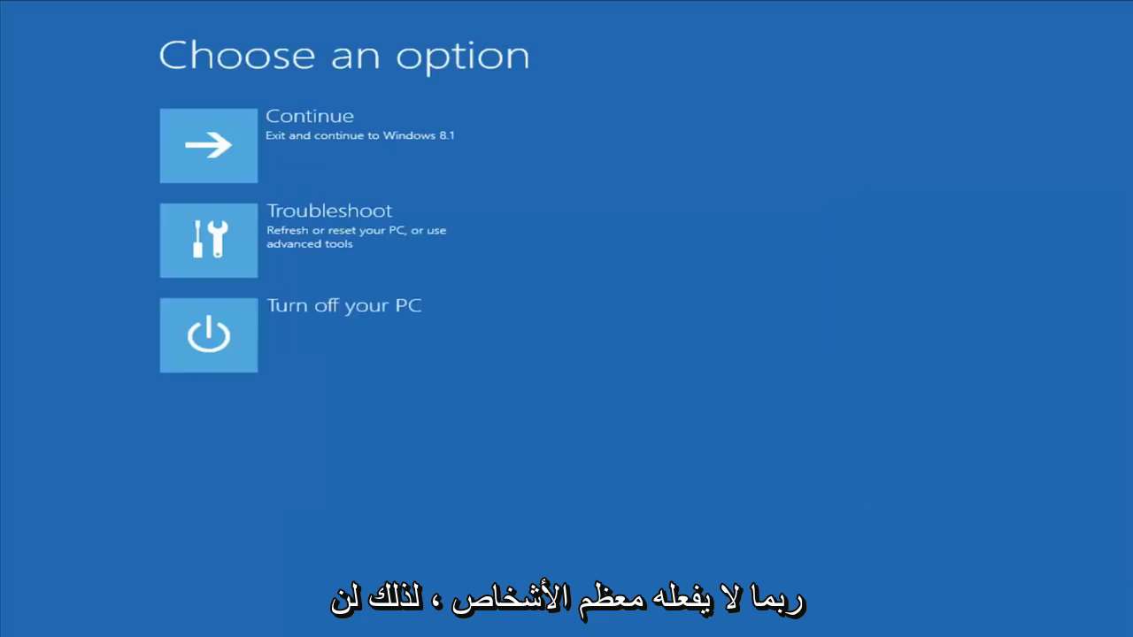
Step: Return through Troubleshoot and Advanced options to the System Restore tile and open it
click(257, 241)
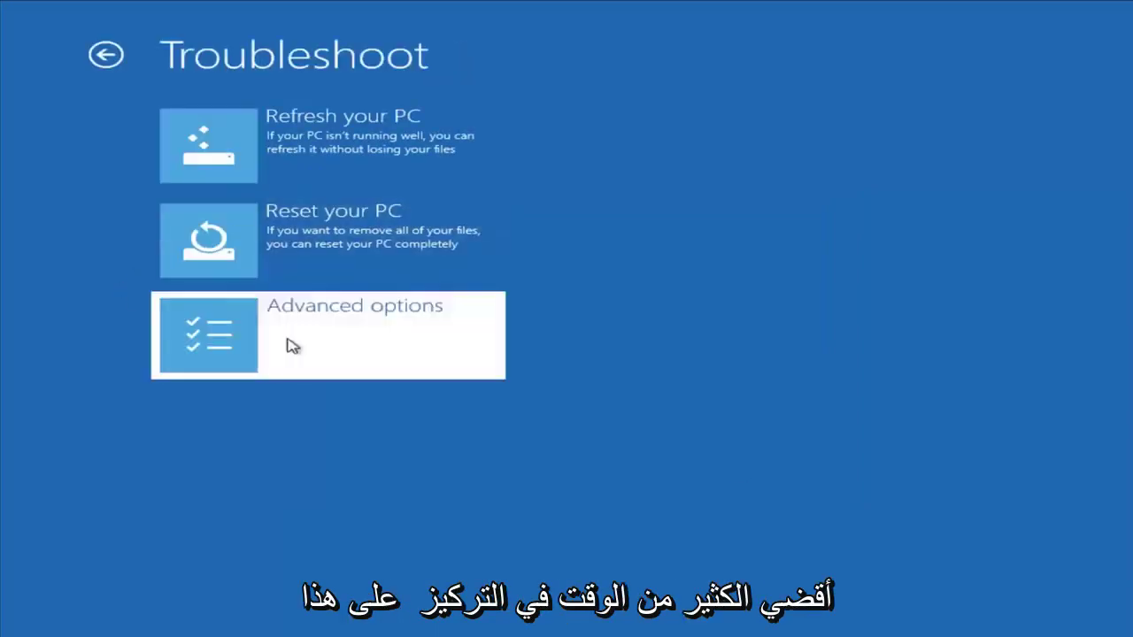
click(291, 342)
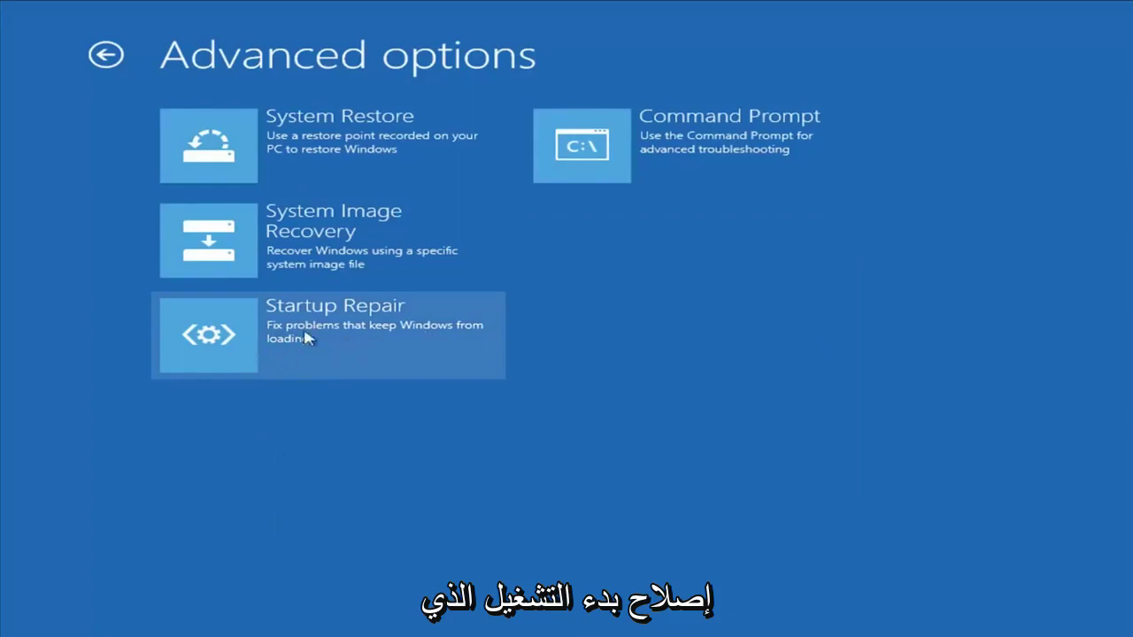
click(359, 352)
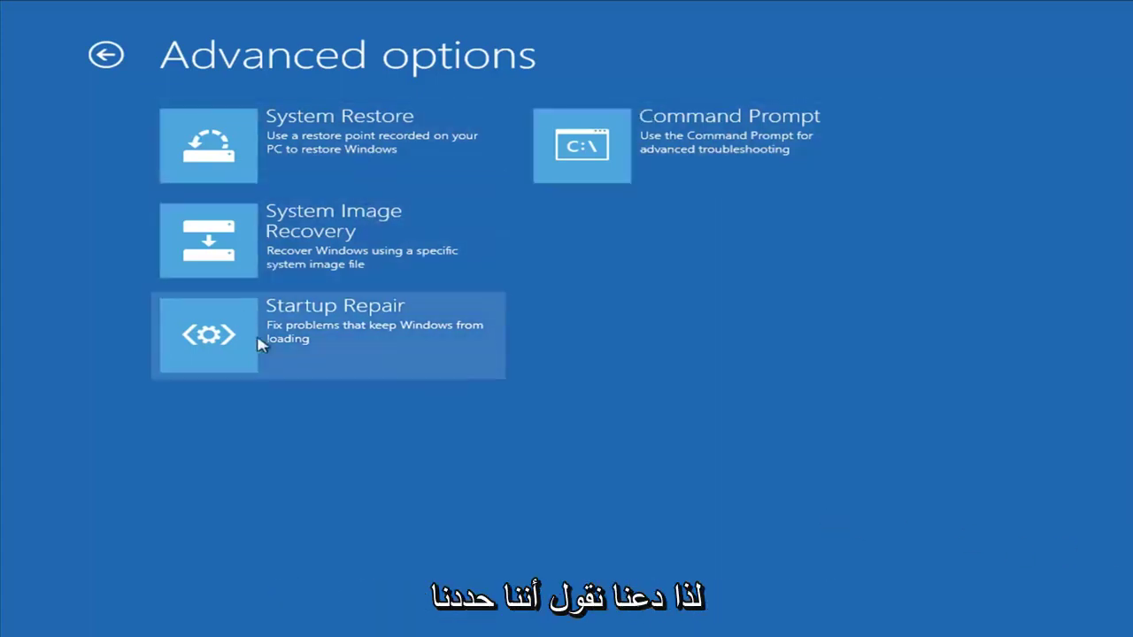
click(276, 152)
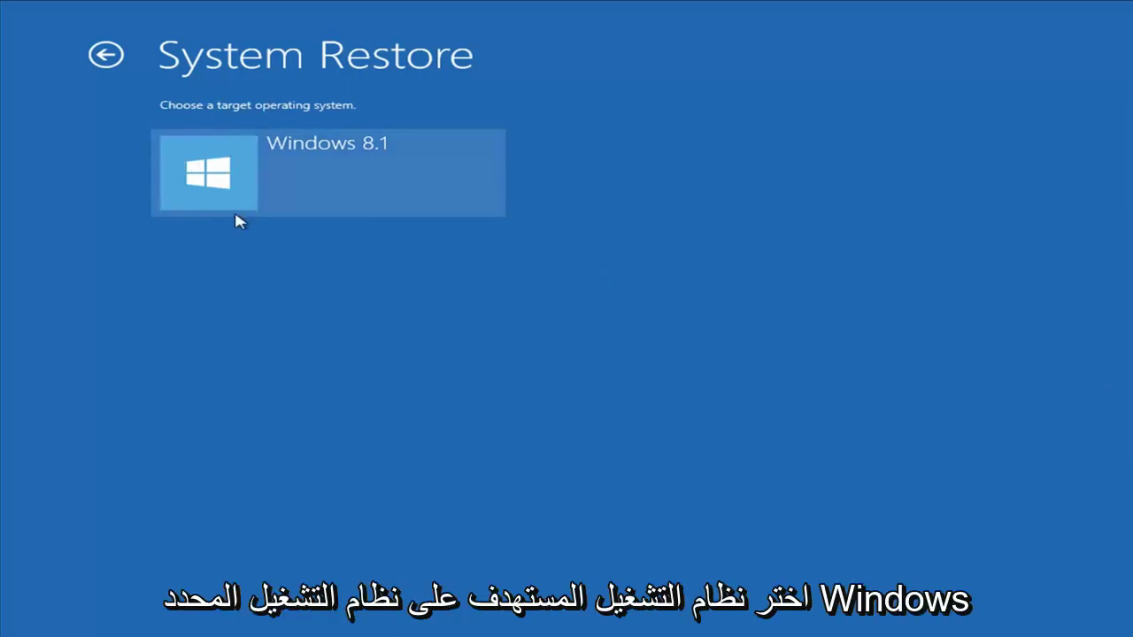
Step: Restore Windows 8.1 to the 9/10/2018 Installed VMware Tools point, confirming the warning
click(372, 172)
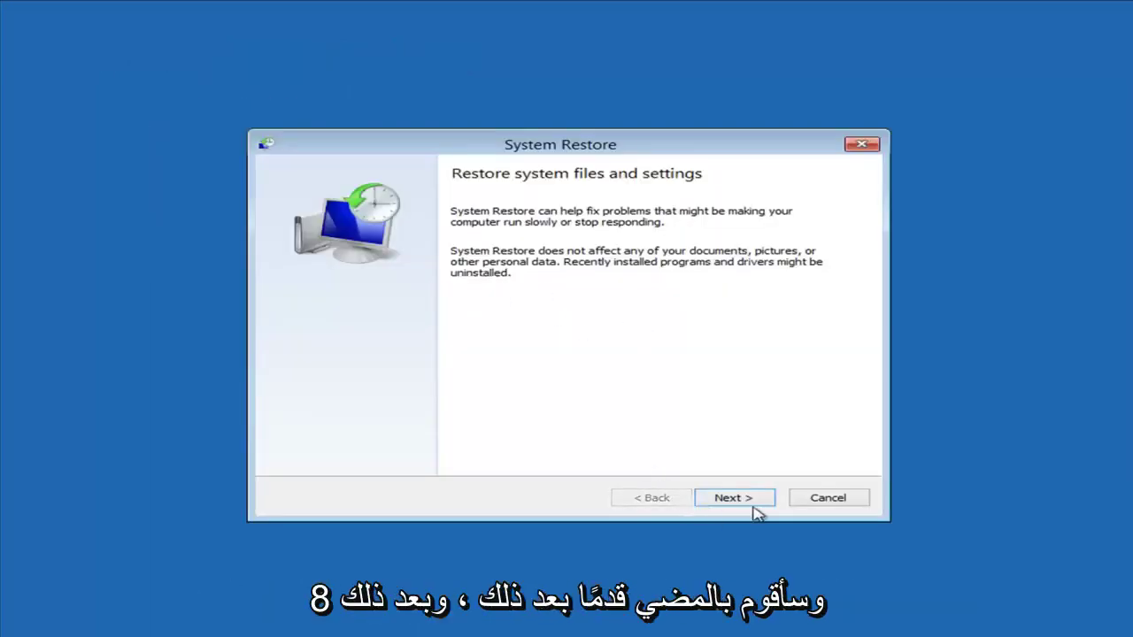
click(752, 503)
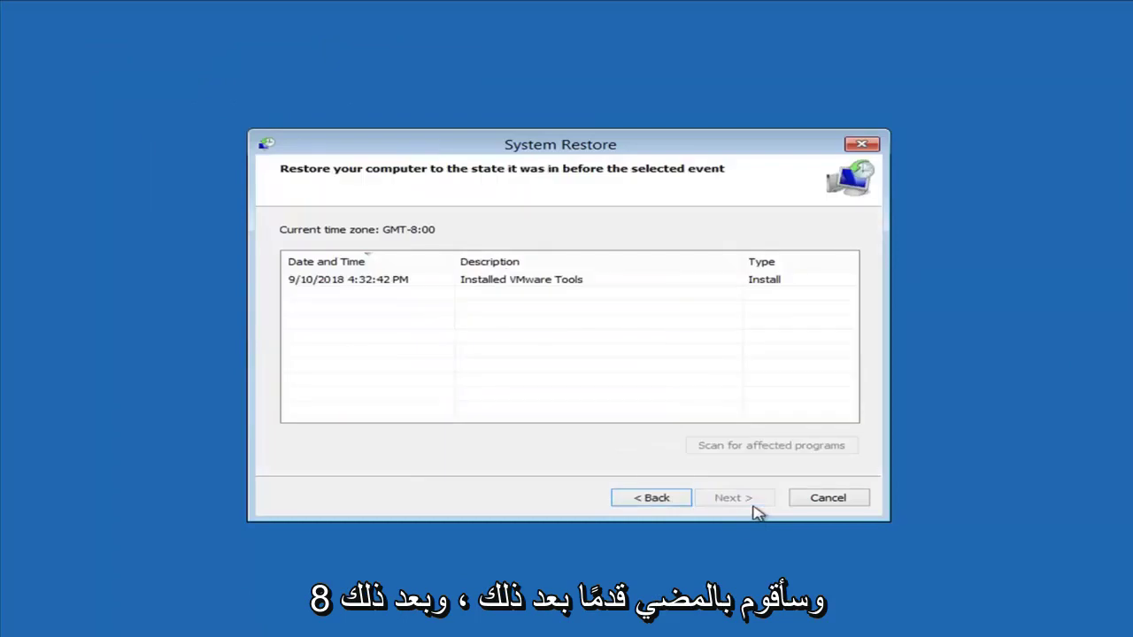
click(336, 281)
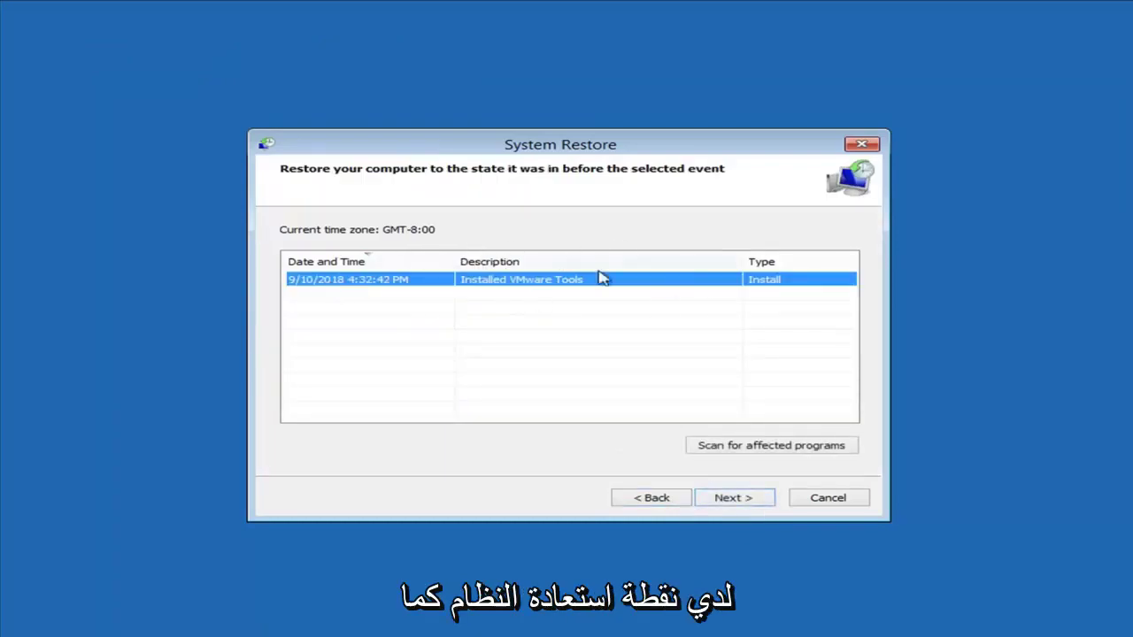
click(735, 499)
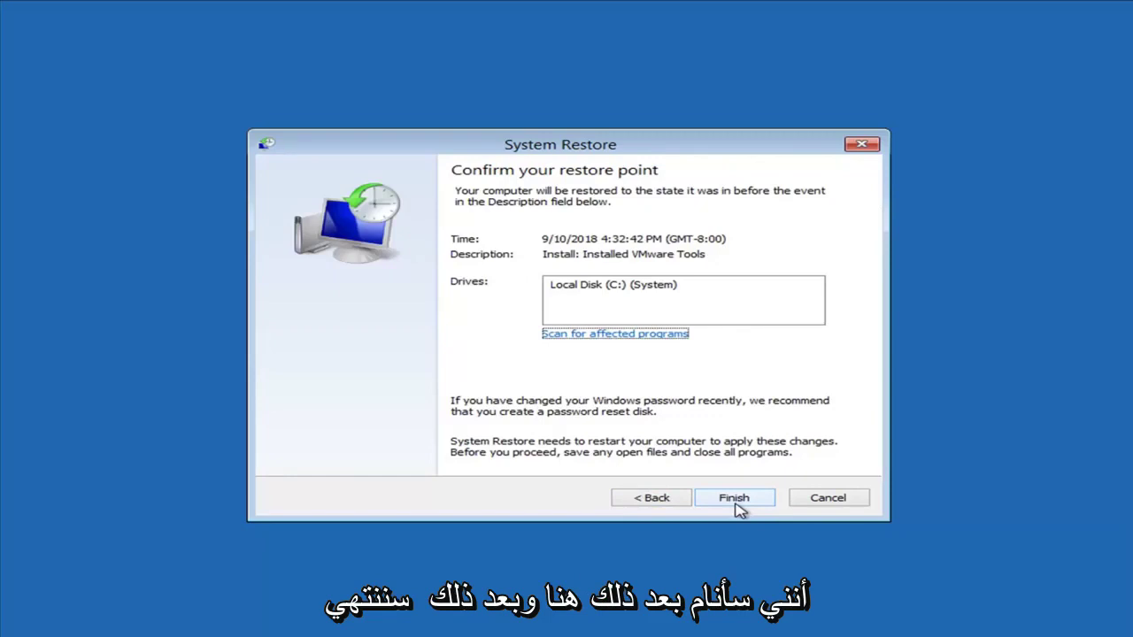
click(734, 501)
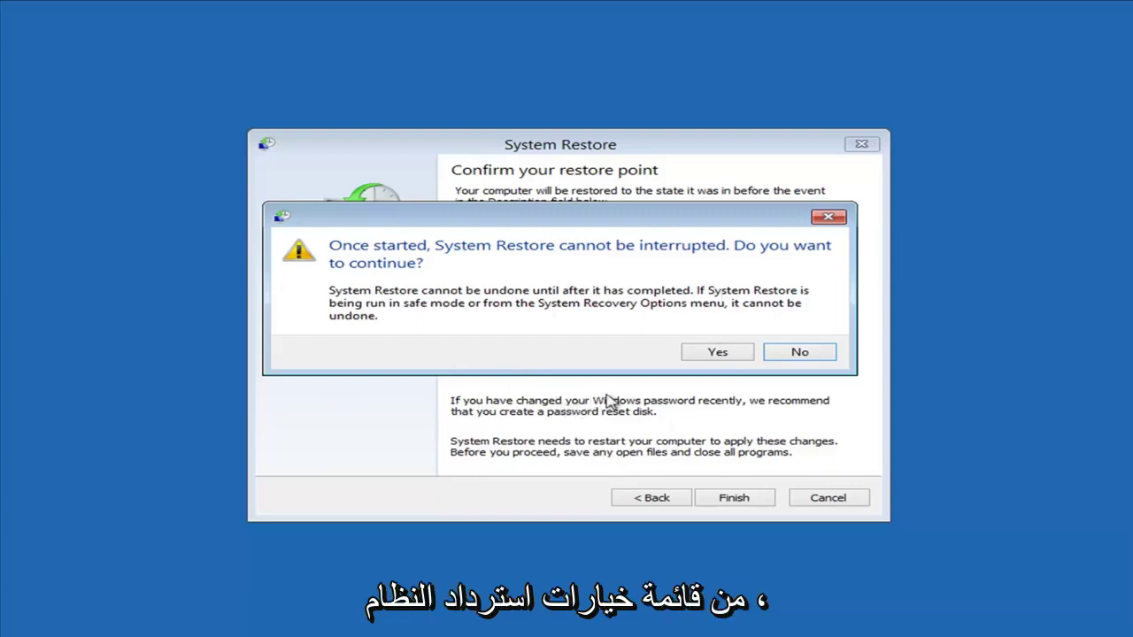
click(708, 353)
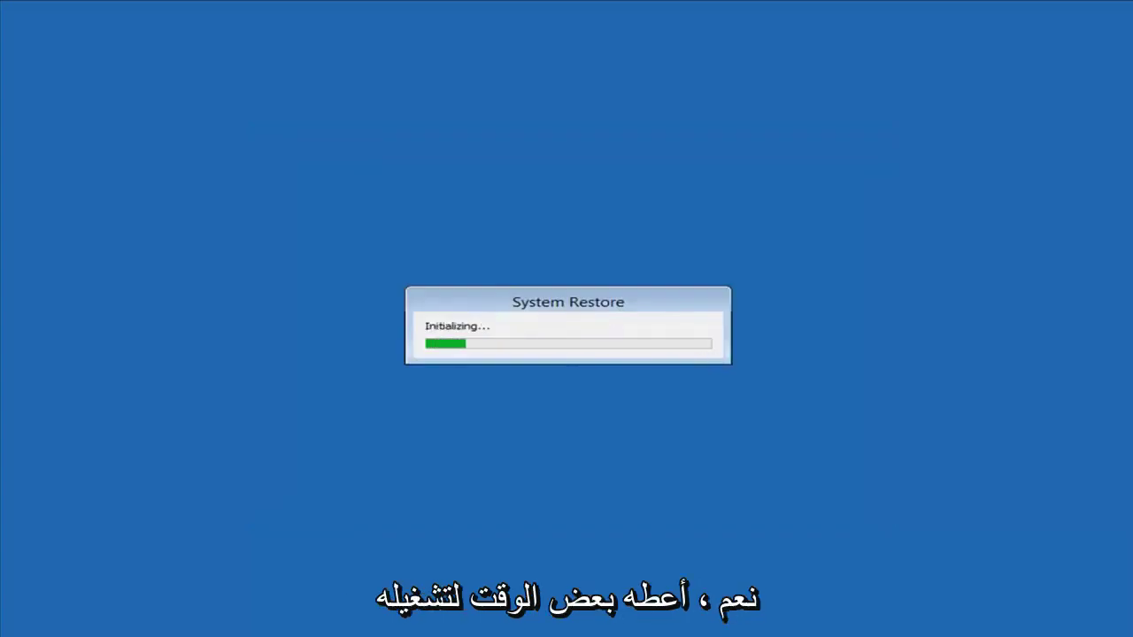